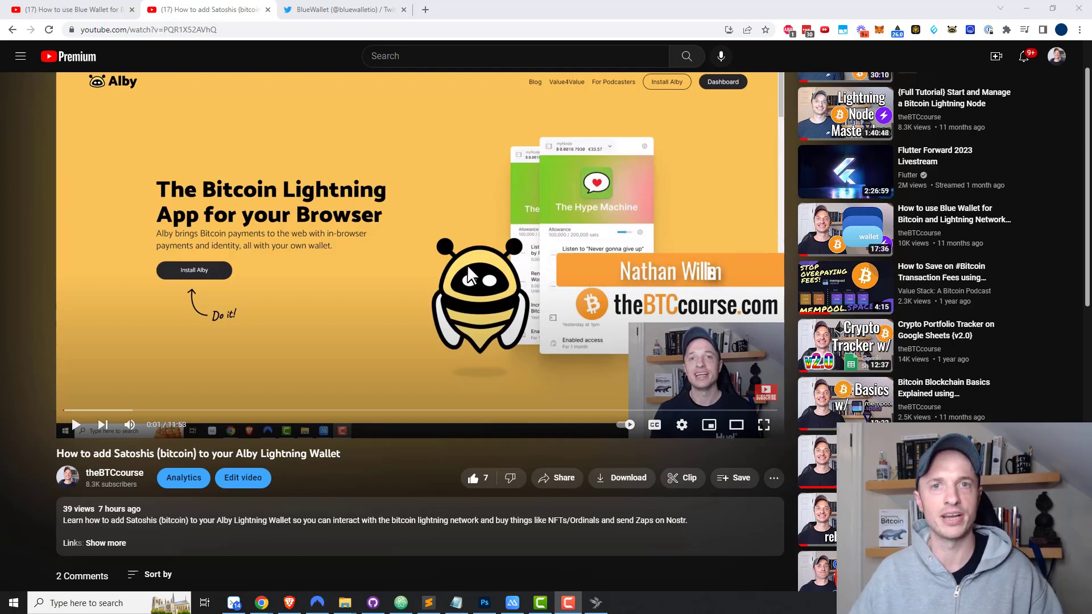
- Read the Blue Wallet tutorial's comments, then view BlueWallet's Twitter post about Lndhub sunsetting
left_click(86, 8)
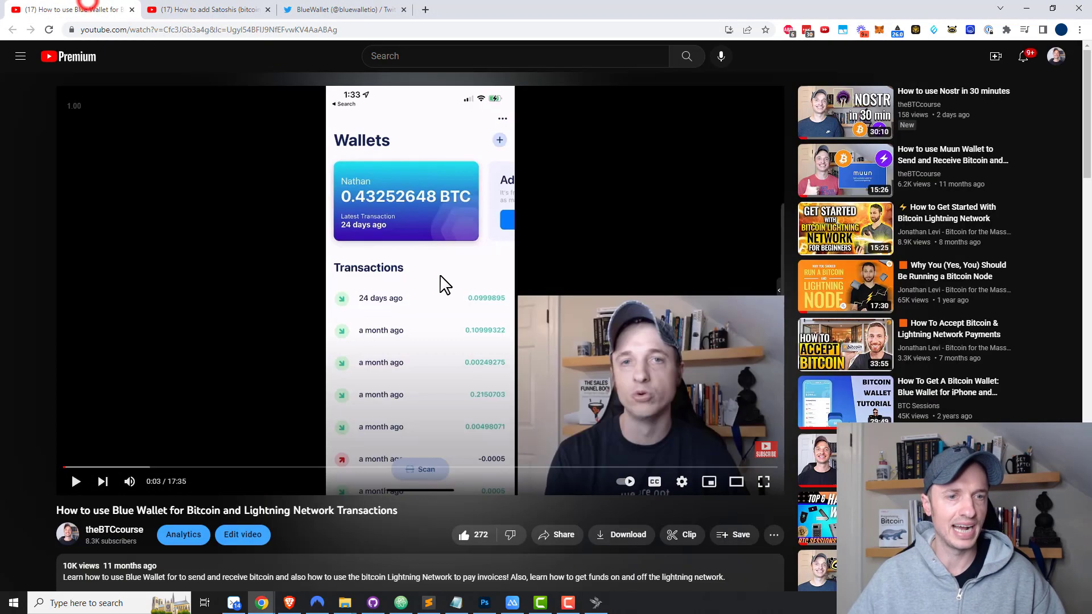
scroll(390, 418, "down", 6)
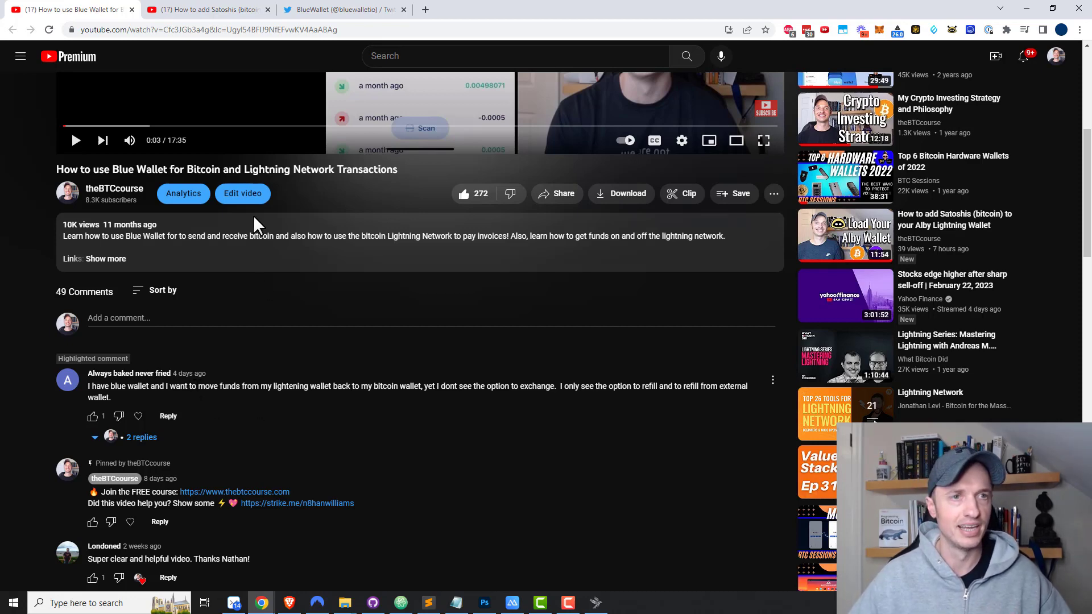
left_click(299, 9)
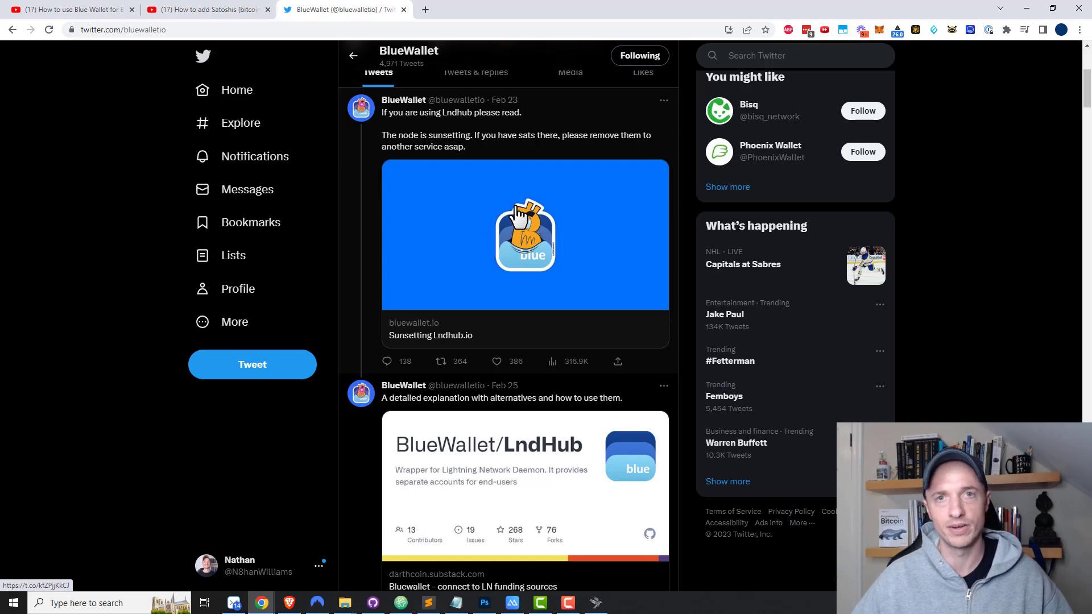
left_click(951, 30)
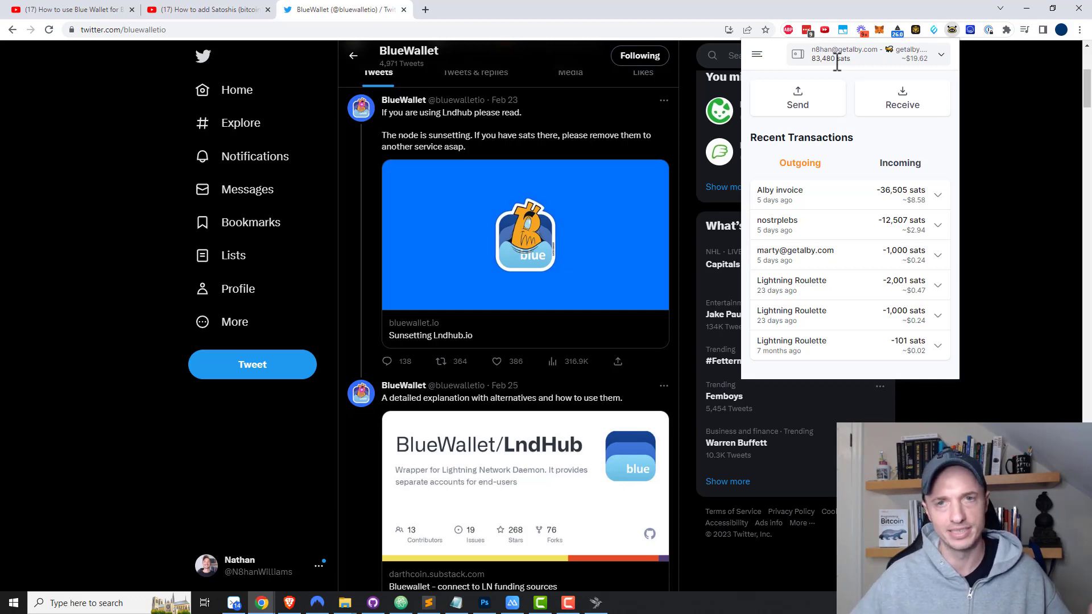
left_click(818, 9)
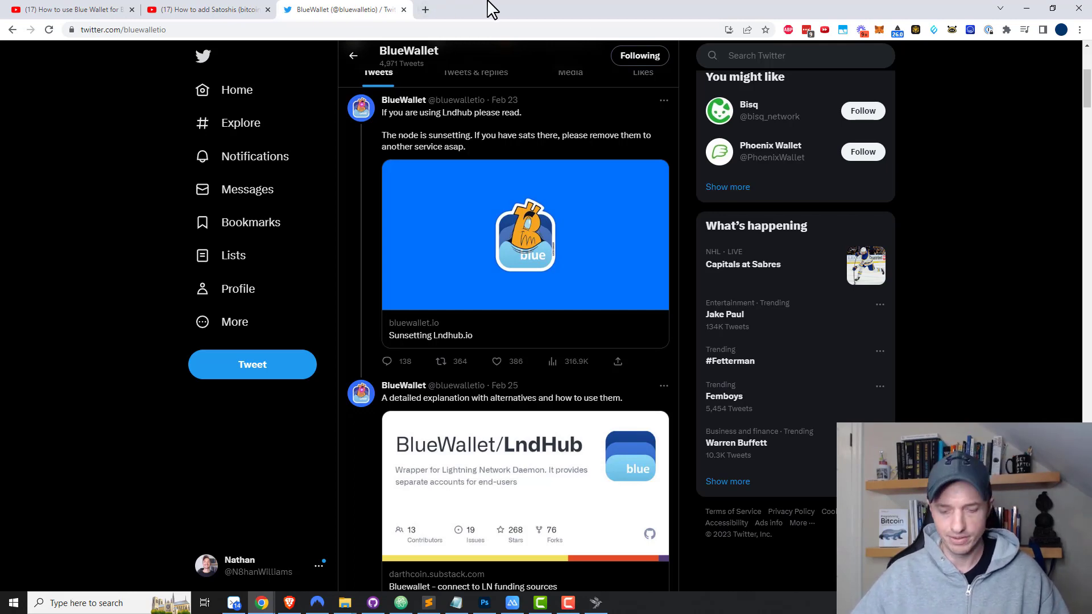
- Search 'muun wallet' in a new tab, open the Muun site, and bring up the mirrored phone
left_click(425, 9)
type("muun wallet")
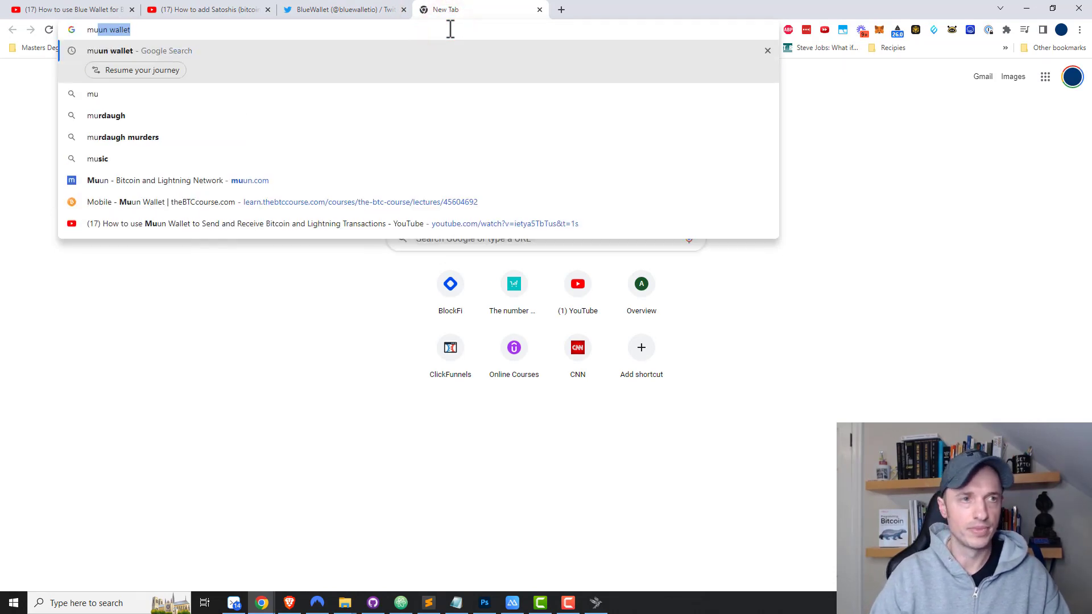
key("Return")
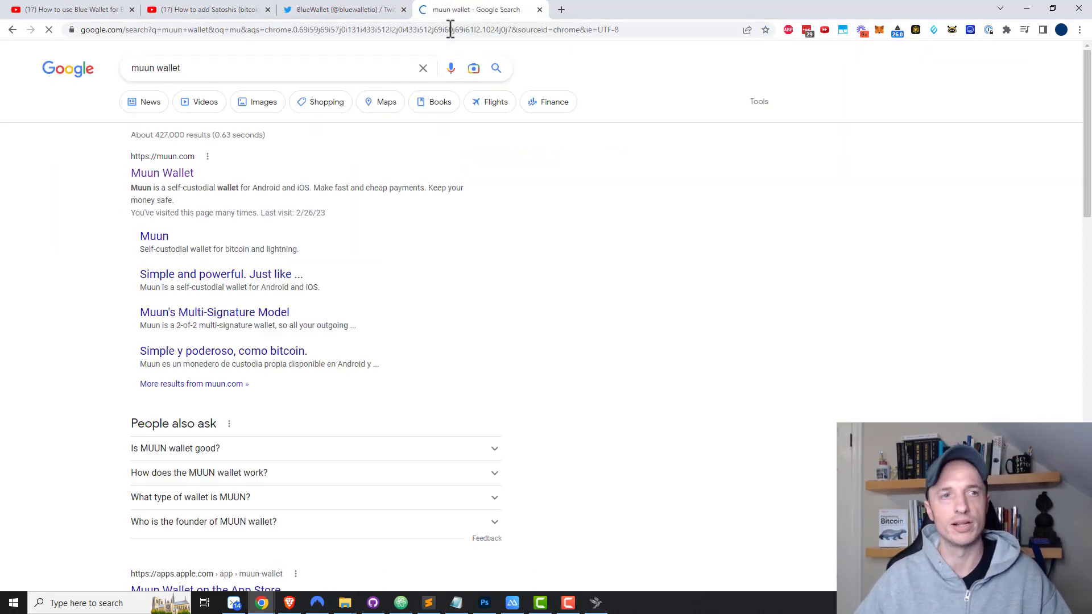
left_click(179, 177)
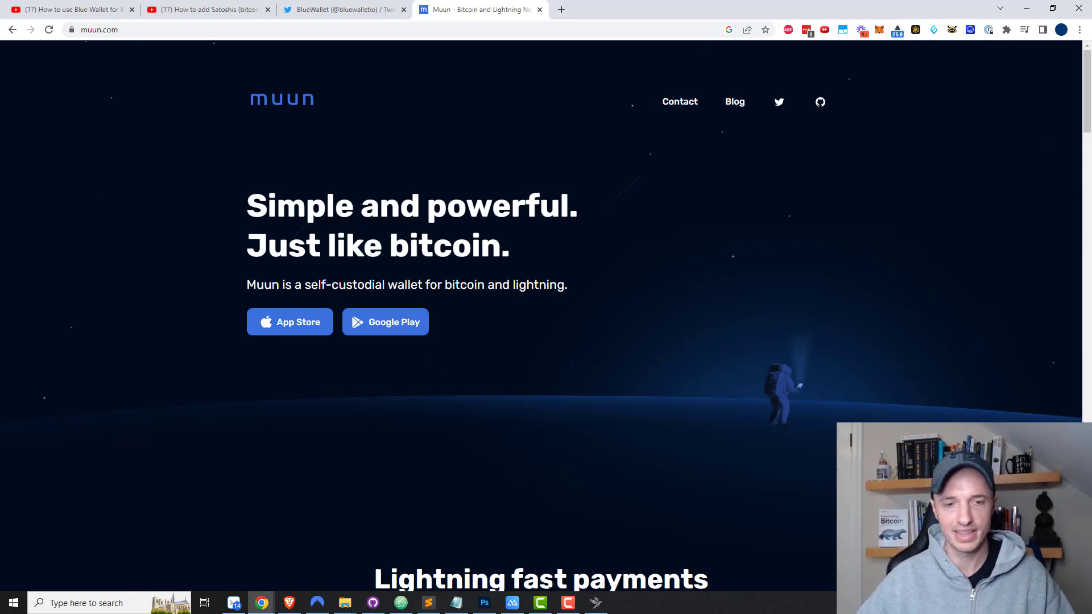
left_click(512, 602)
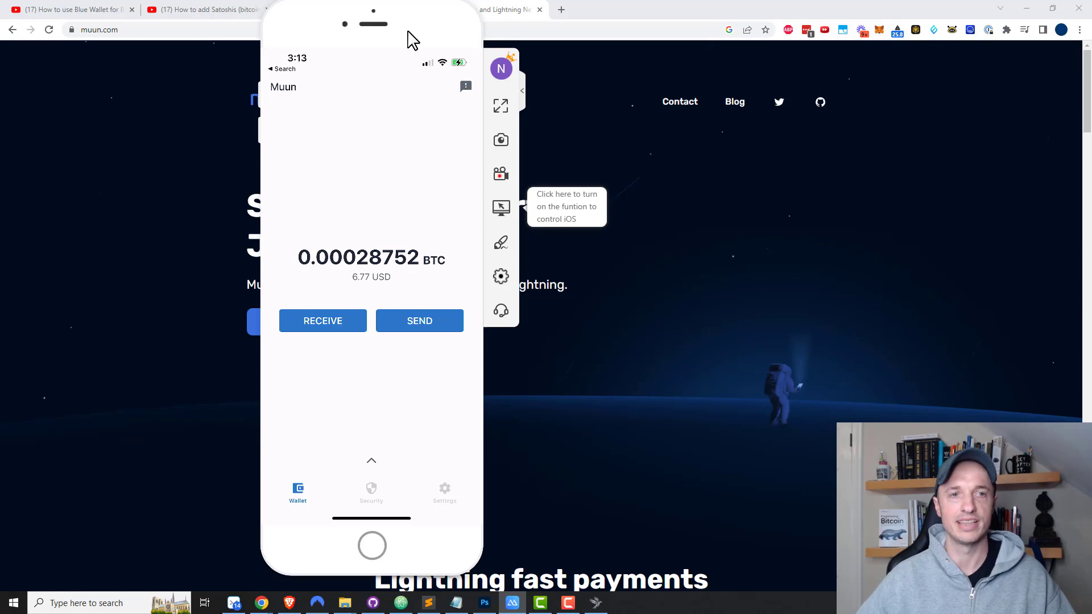
- Start a Lightning receive in Muun and open the invoice's Edit Amount screen
left_click_drag(410, 37, 268, 34)
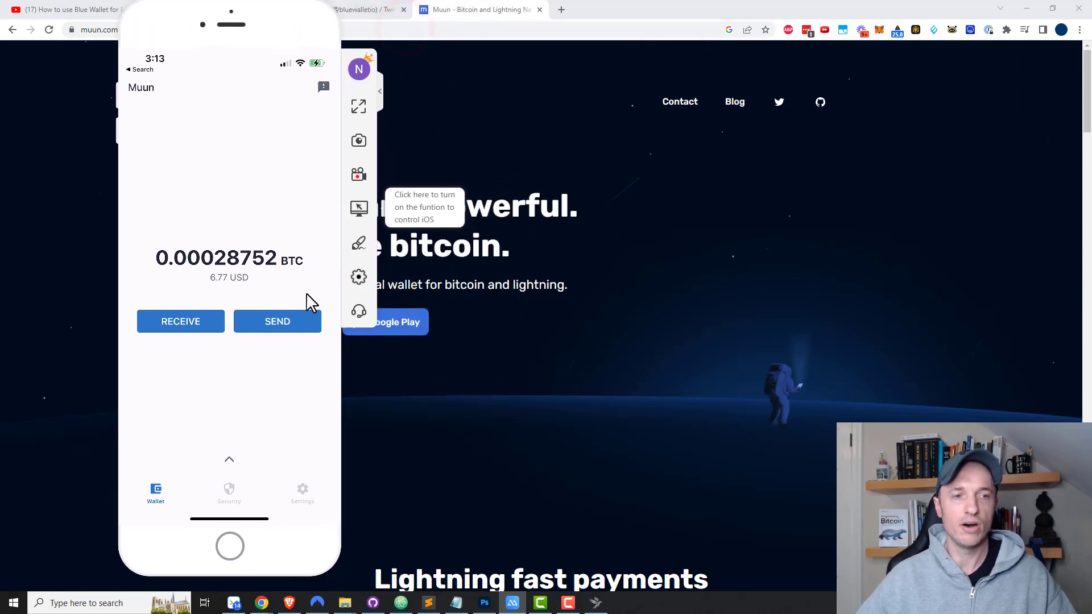
left_click(178, 320)
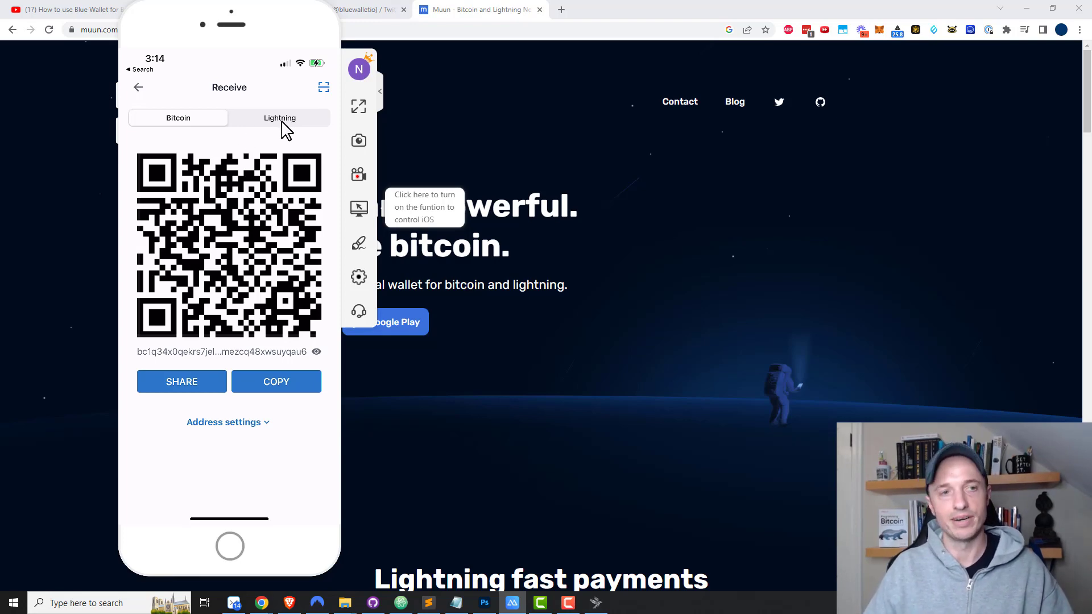
left_click(283, 117)
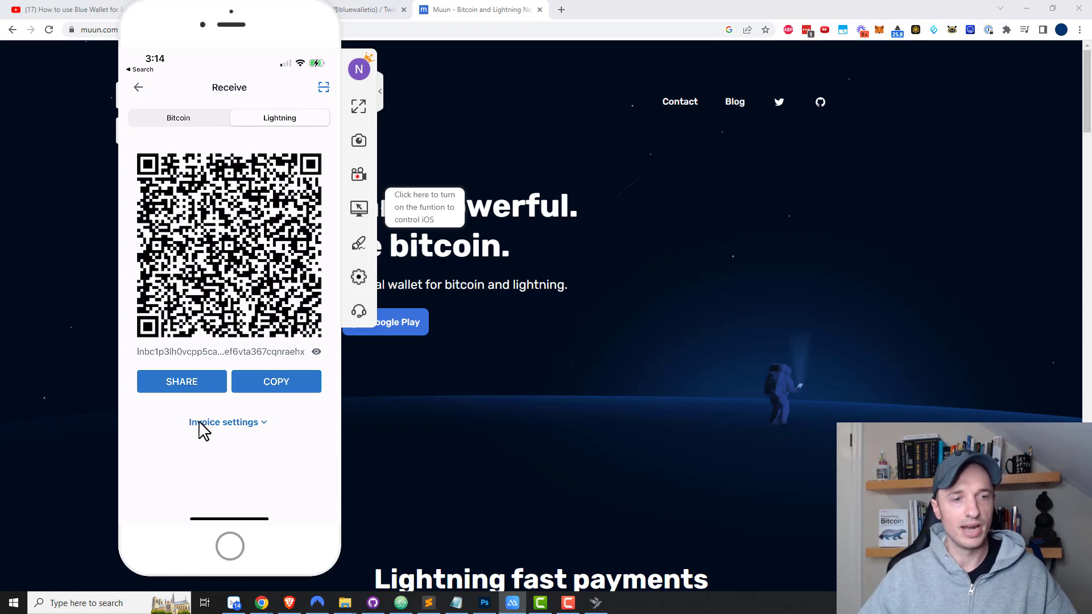
left_click(247, 424)
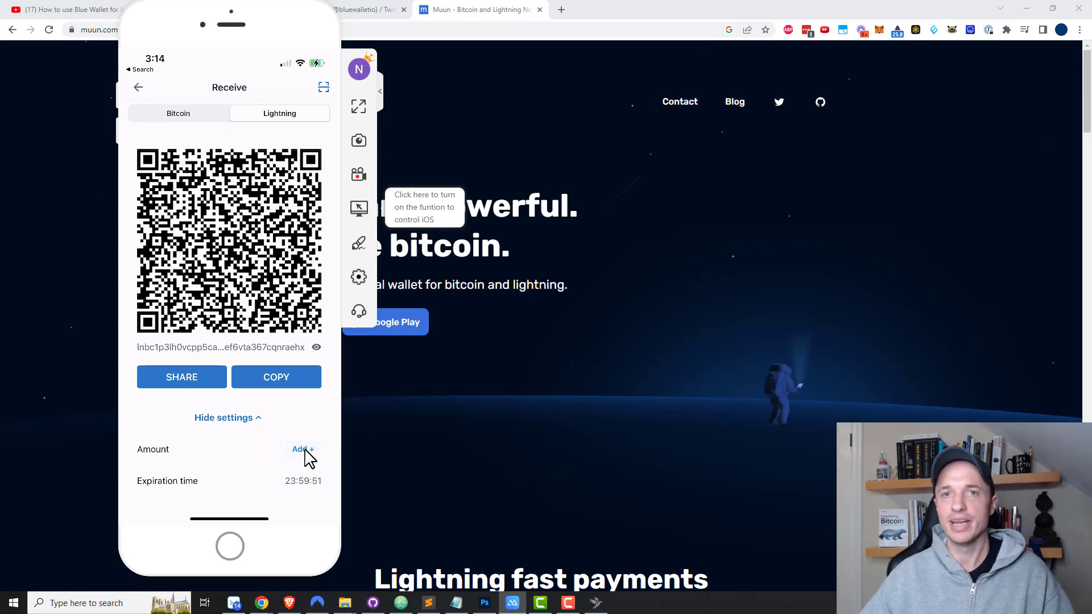
left_click(303, 449)
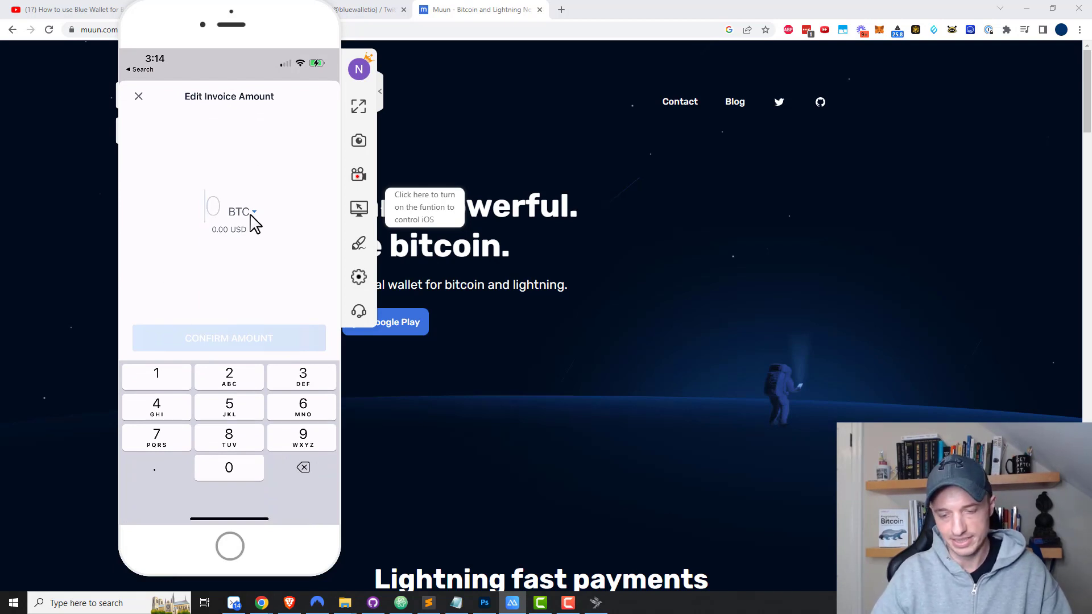
- Switch the invoice unit to SAT and set the amount to 10000
left_click(250, 213)
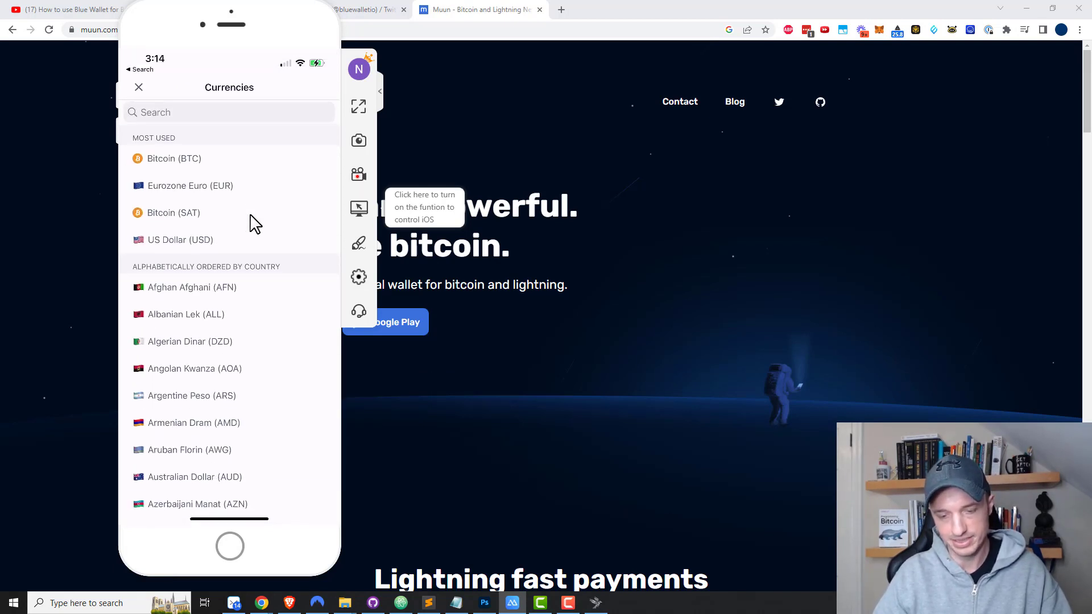
left_click(254, 223)
type("100000")
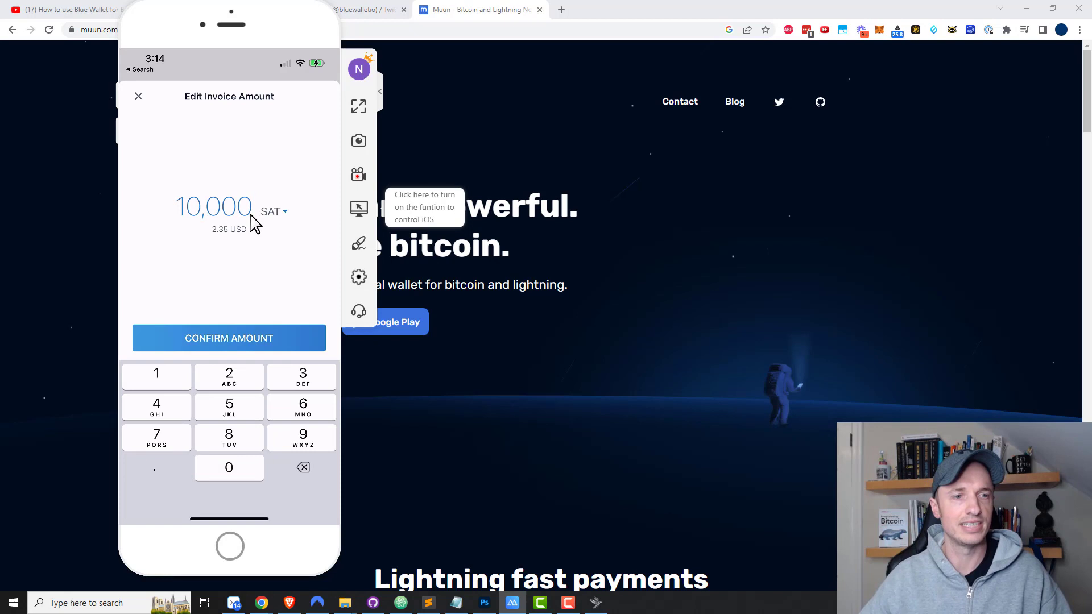
left_click(250, 342)
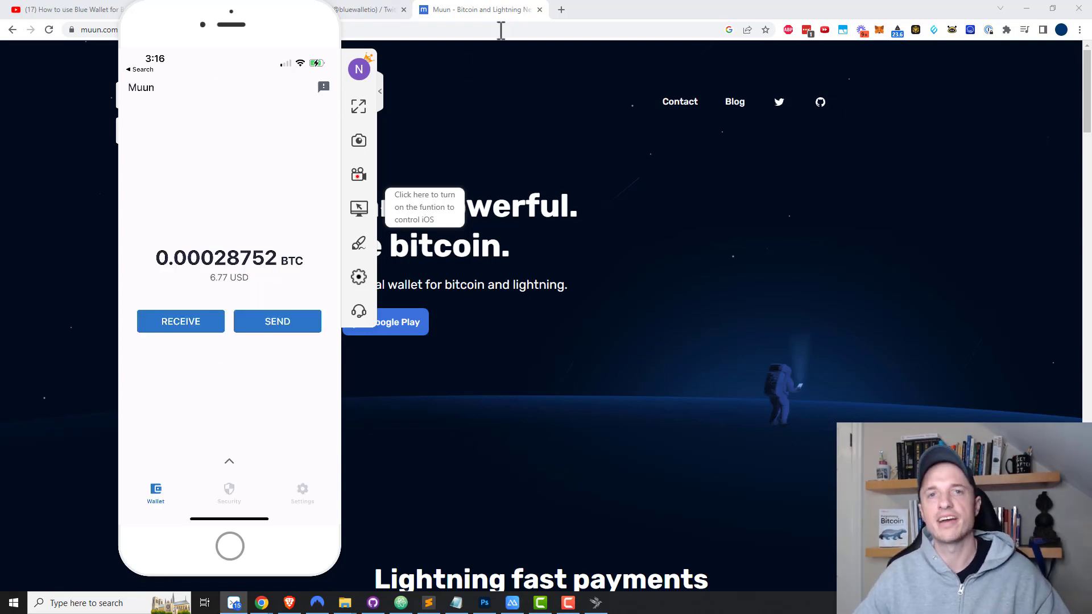
- Paste the Muun invoice into an Alby payment and pay the 10,000 sats
left_click(950, 30)
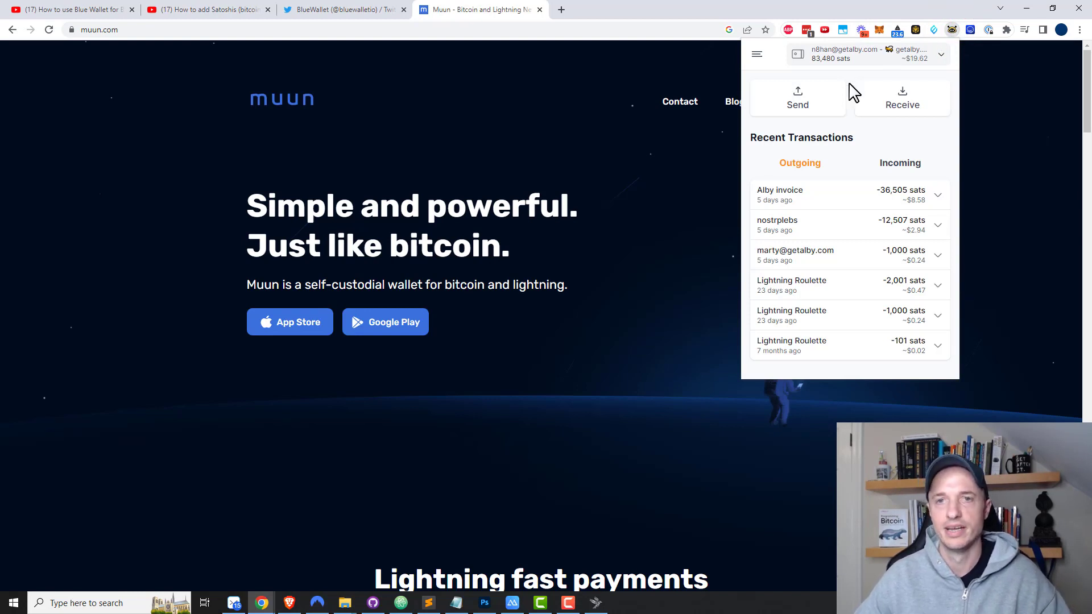
left_click(801, 104)
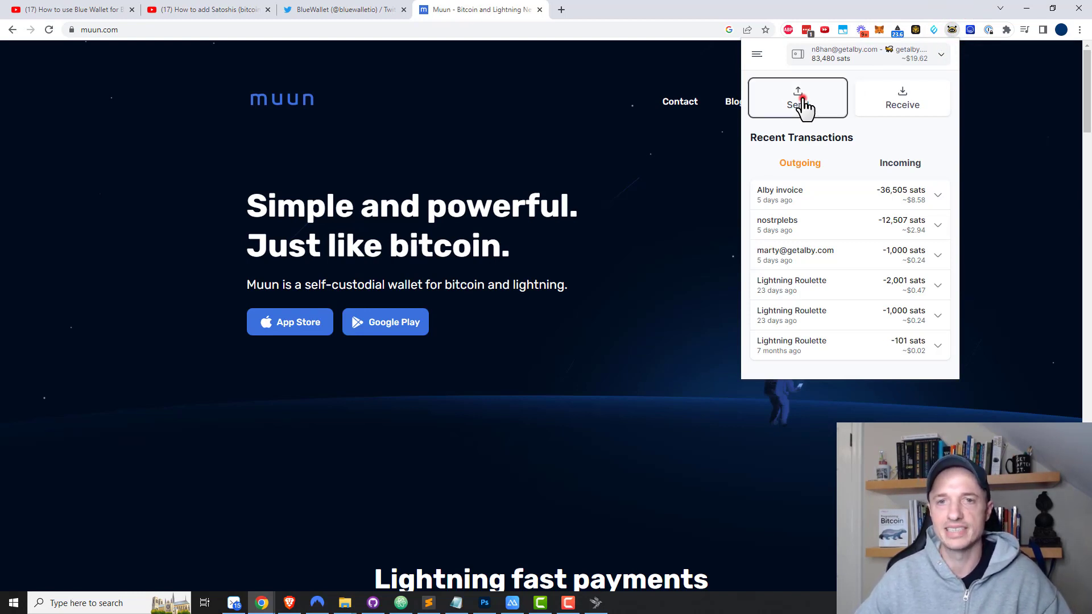
key("ctrl+v")
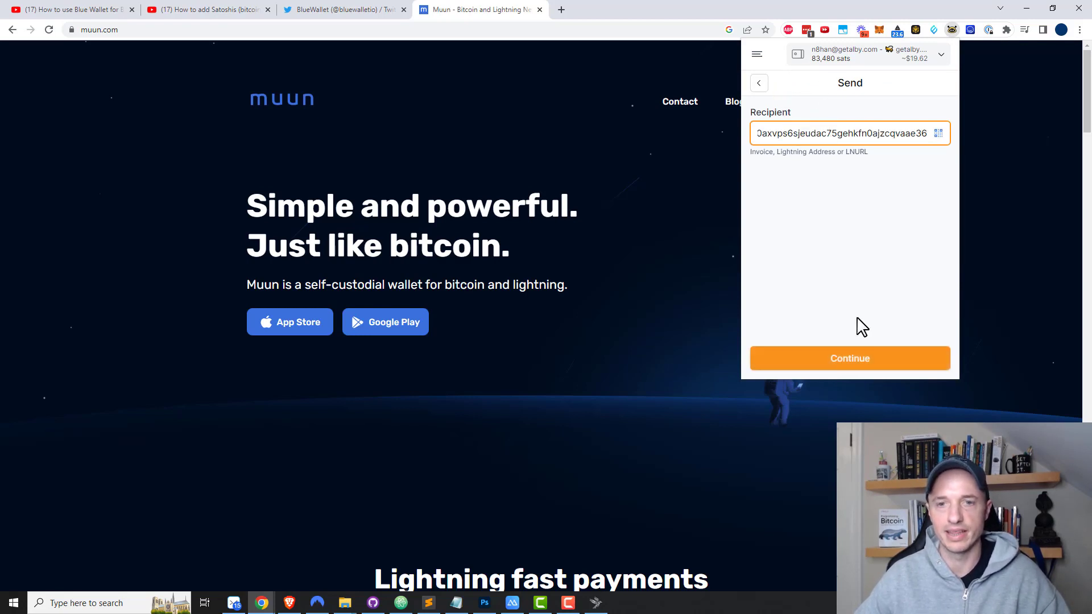
left_click(850, 359)
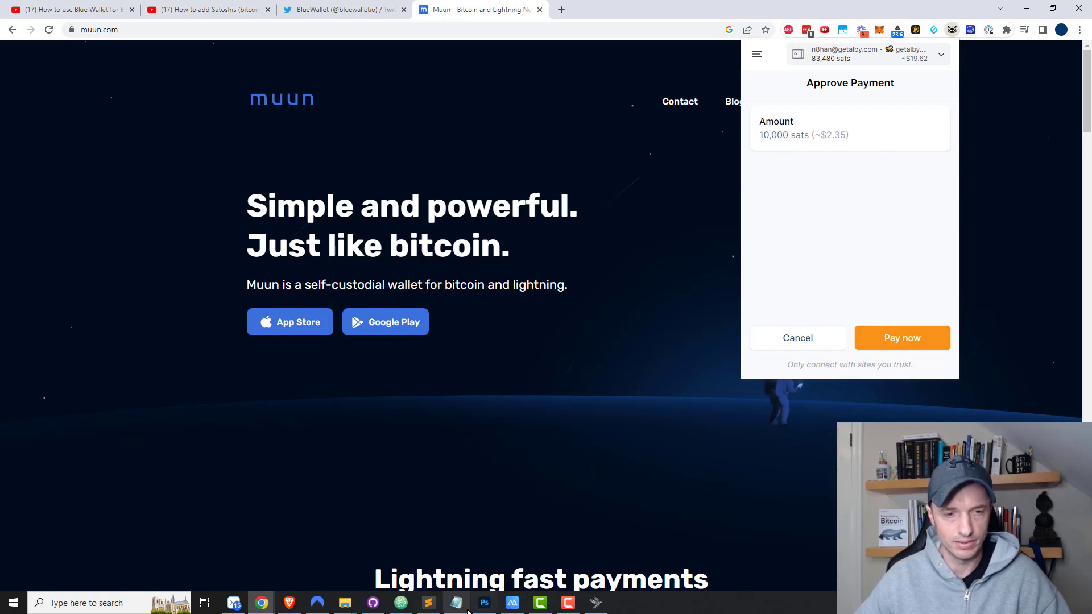
left_click(511, 604)
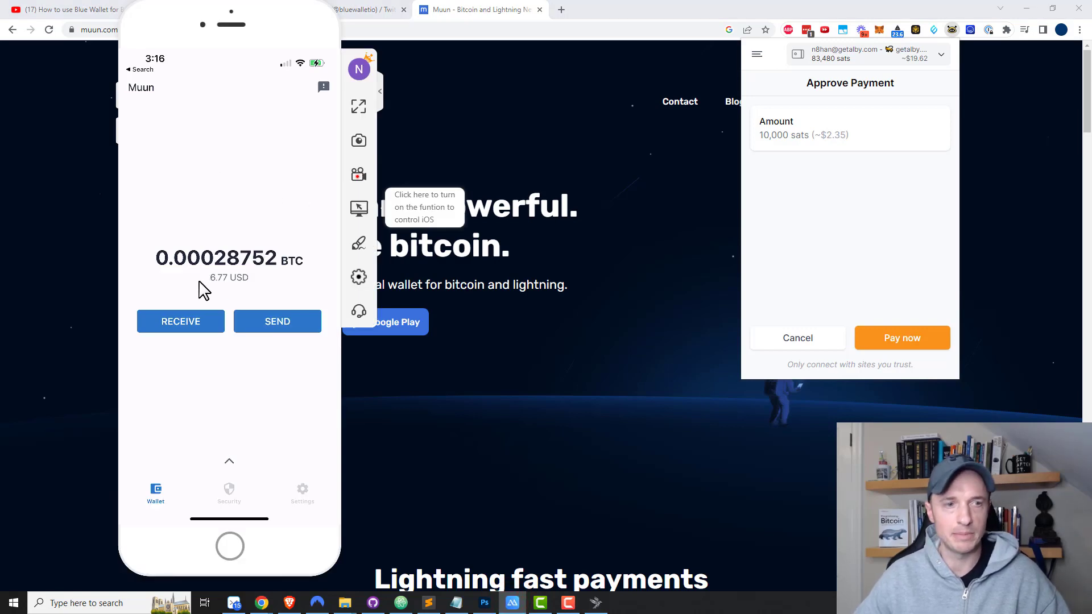
left_click(901, 342)
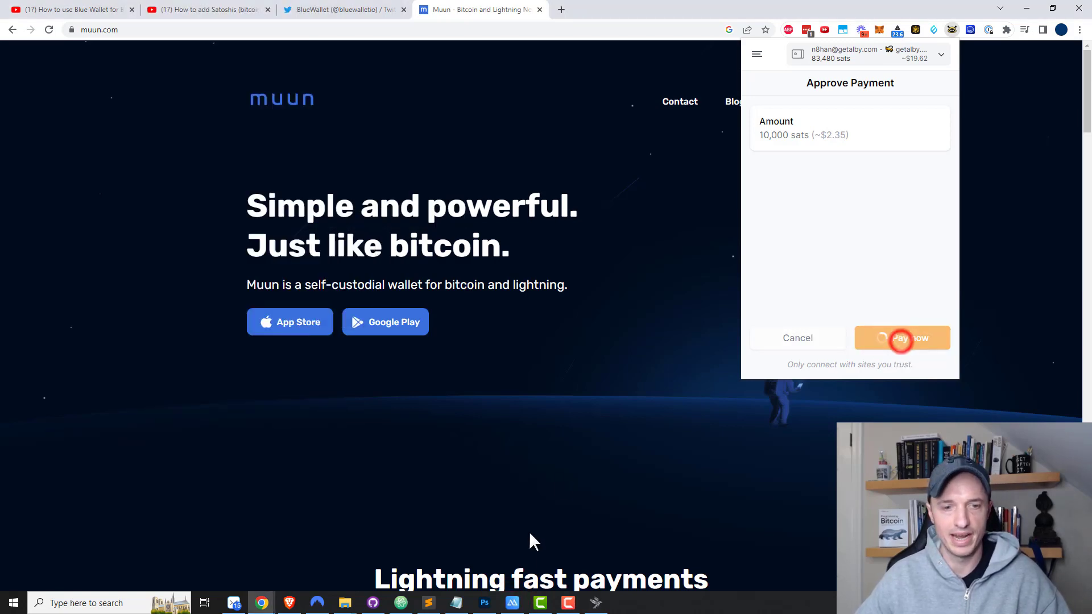
- Return to the mirrored Muun wallet and bring up the Sparrow receive address
left_click(512, 604)
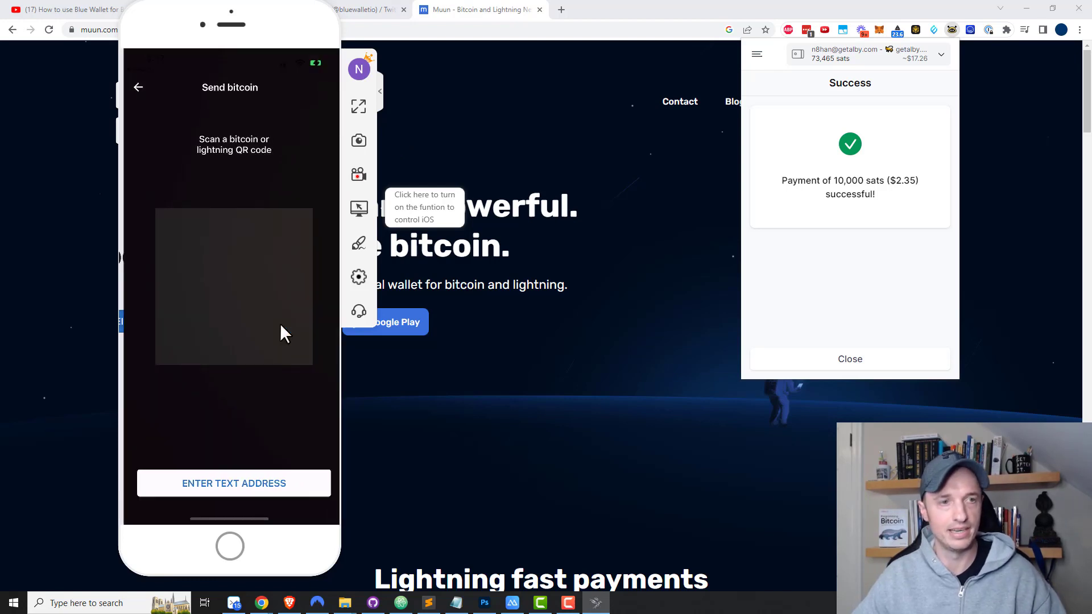
key("alt+Tab")
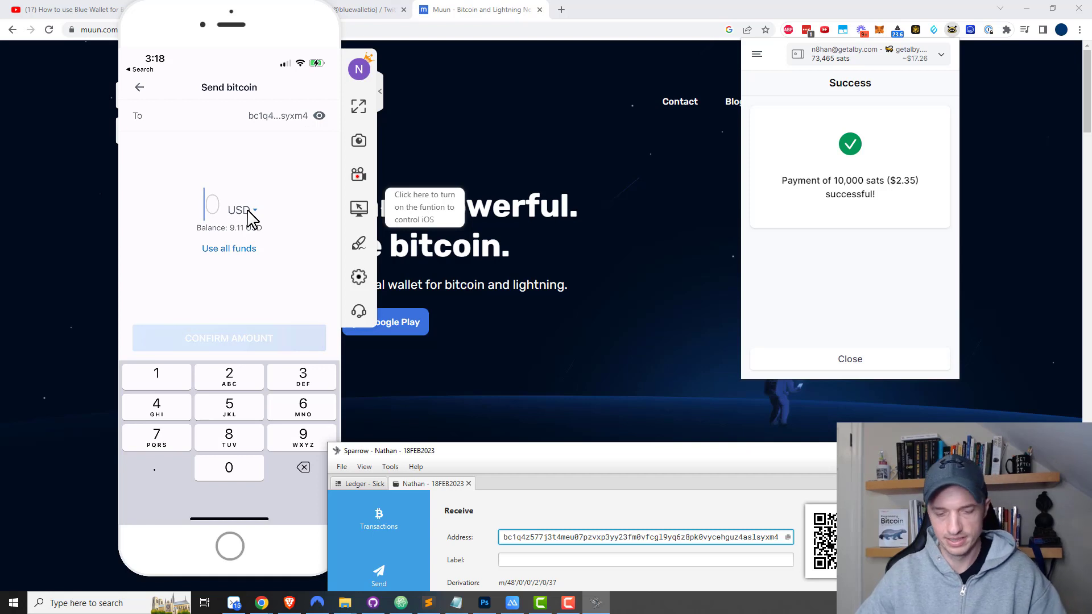
- Set the send amount to 10,000 SAT
left_click(248, 215)
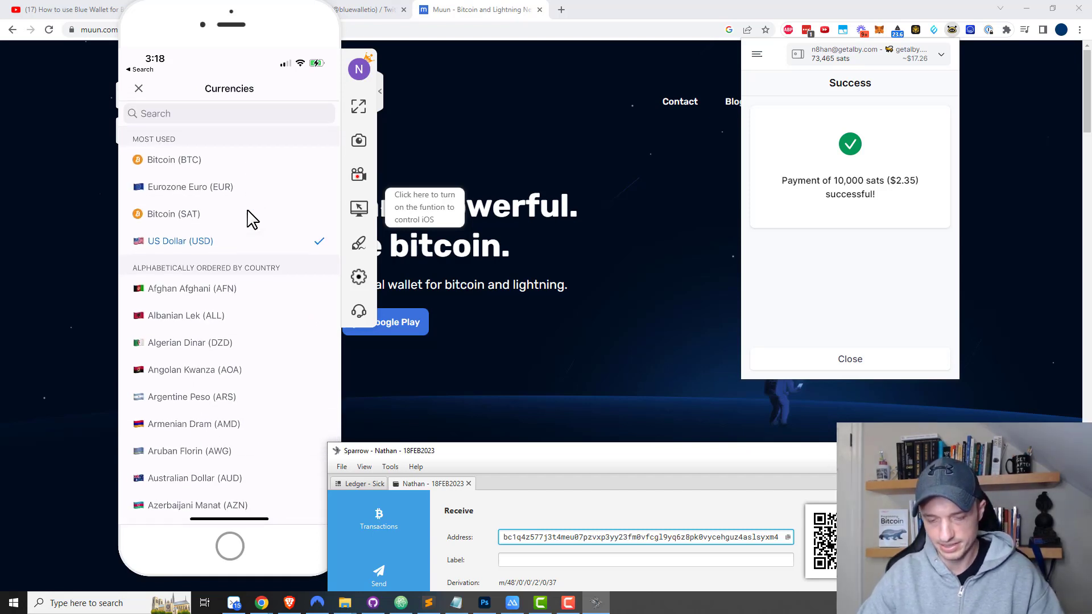
left_click(251, 216)
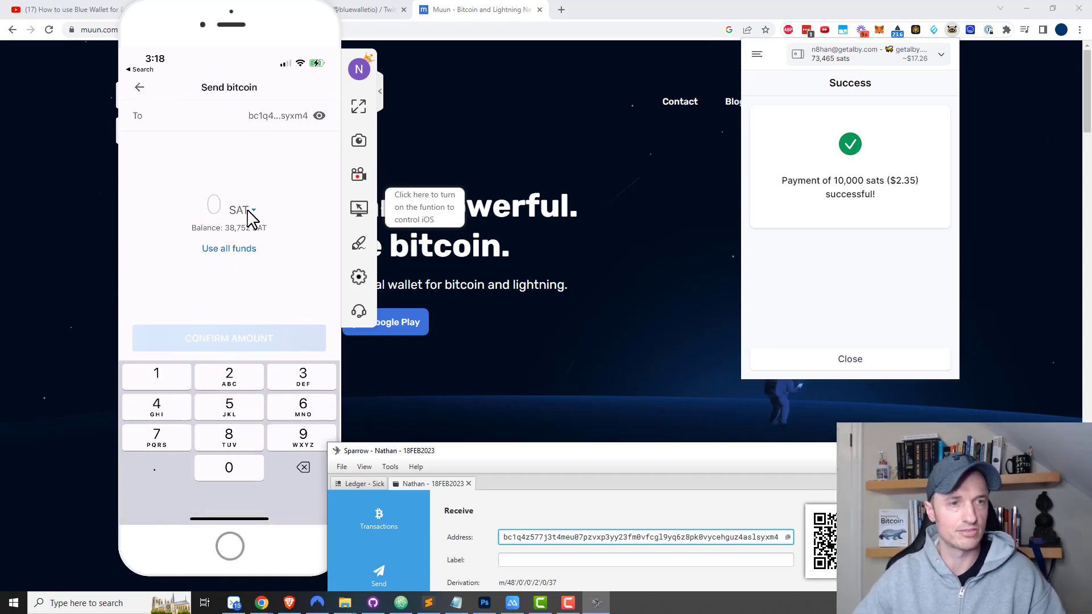
type("100000")
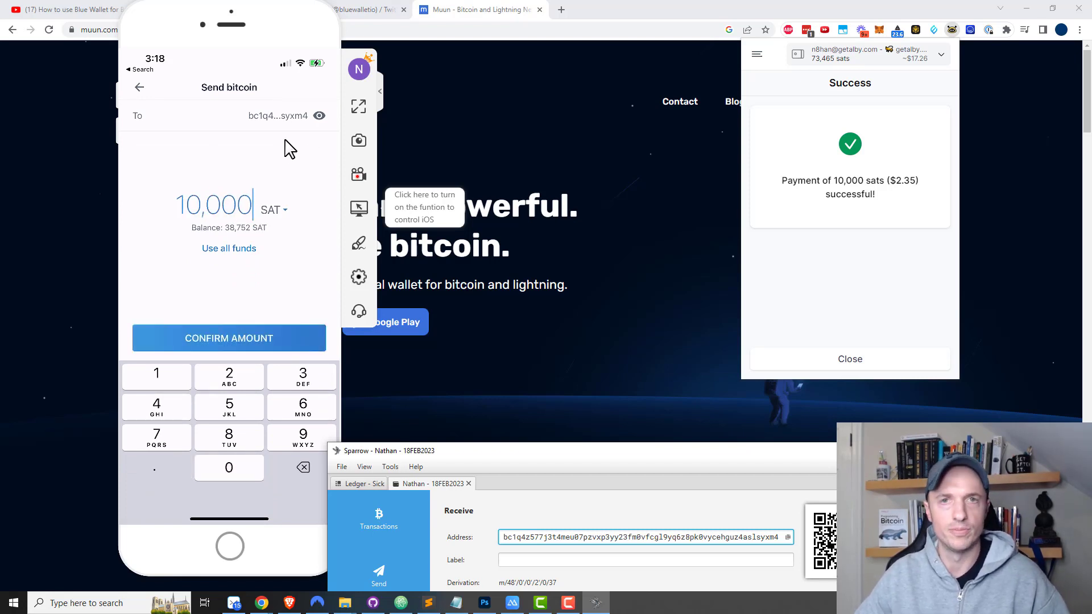
left_click(227, 342)
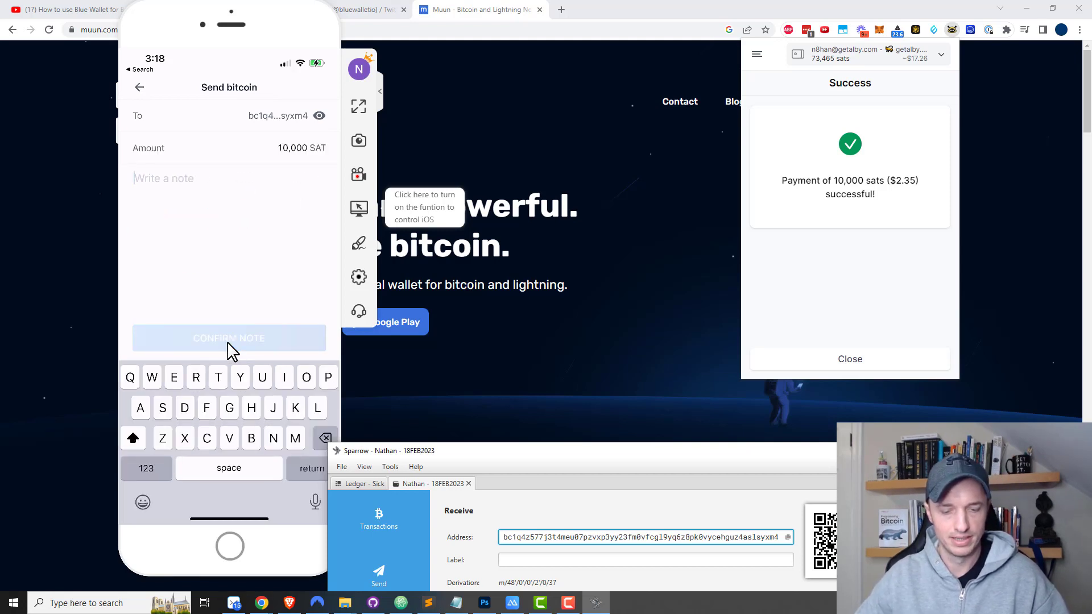
- Add the note 'Return onchain' and bring up the network fee options
type("Re")
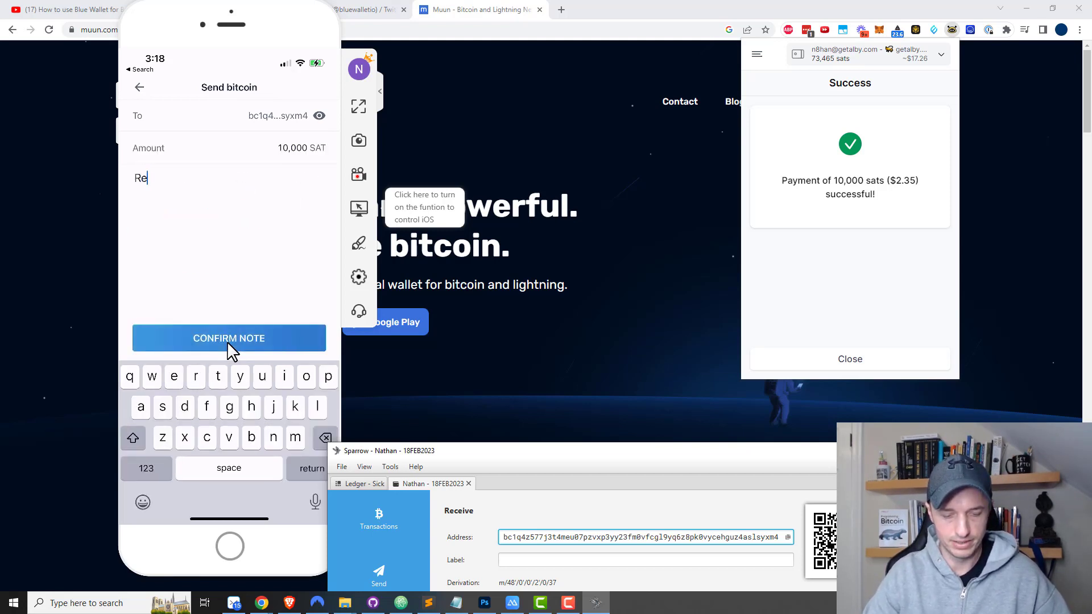
type("turn ")
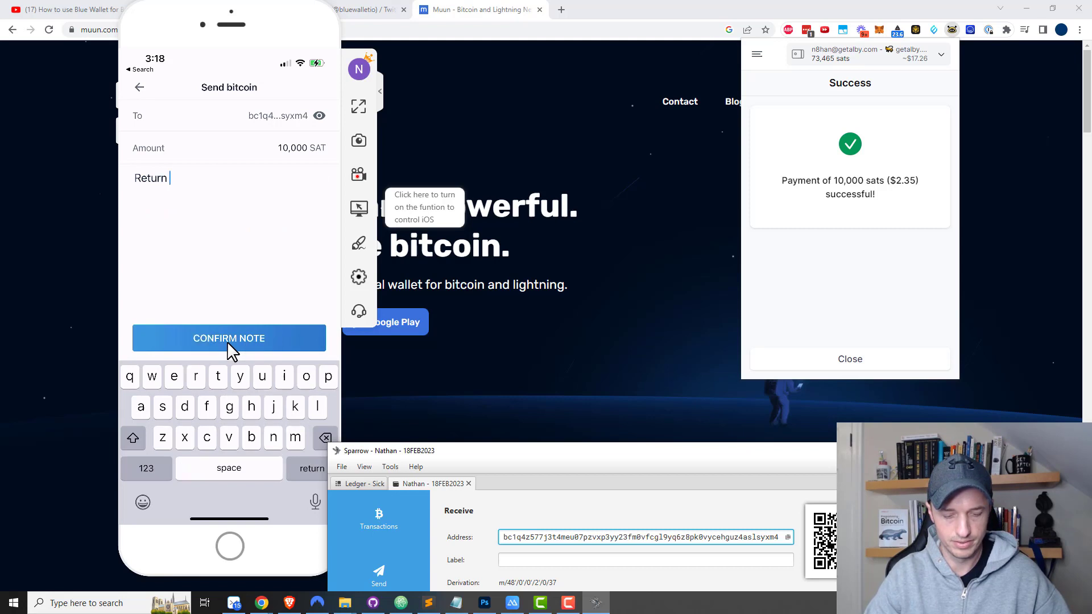
type("onchain")
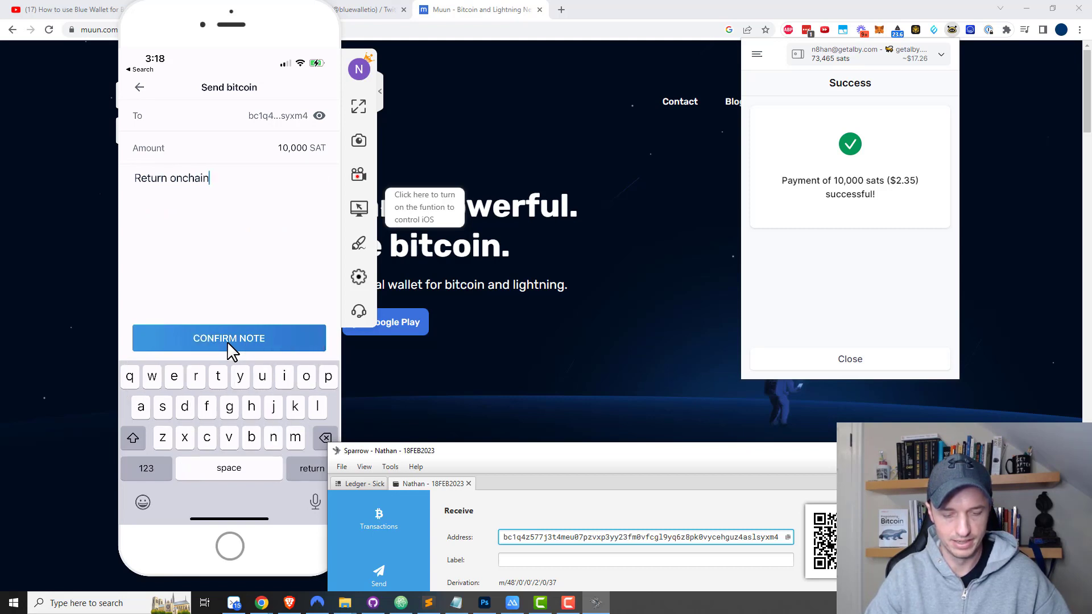
left_click(227, 340)
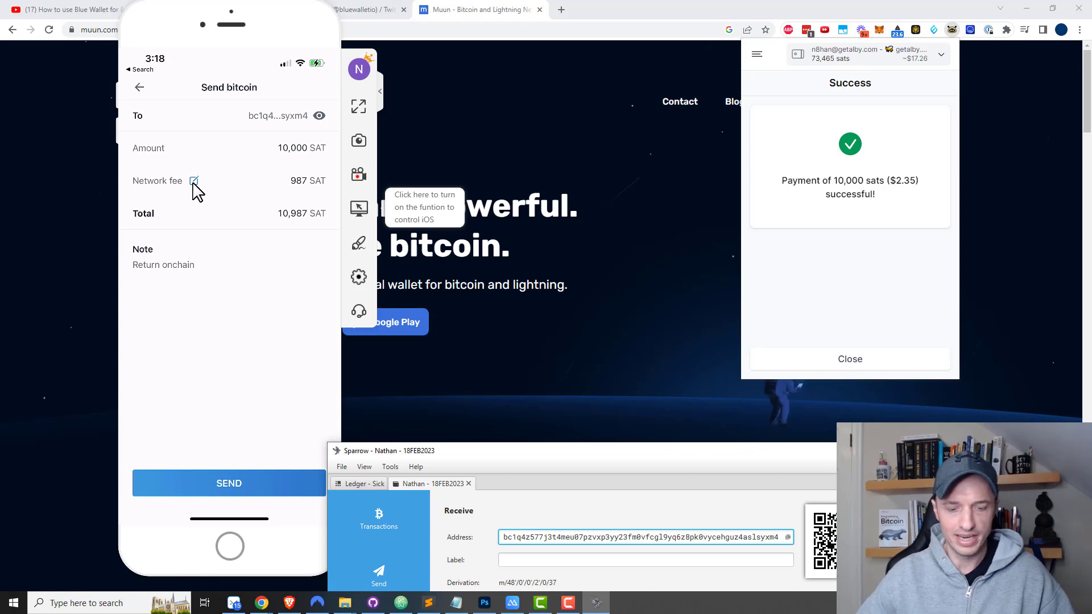
left_click(193, 182)
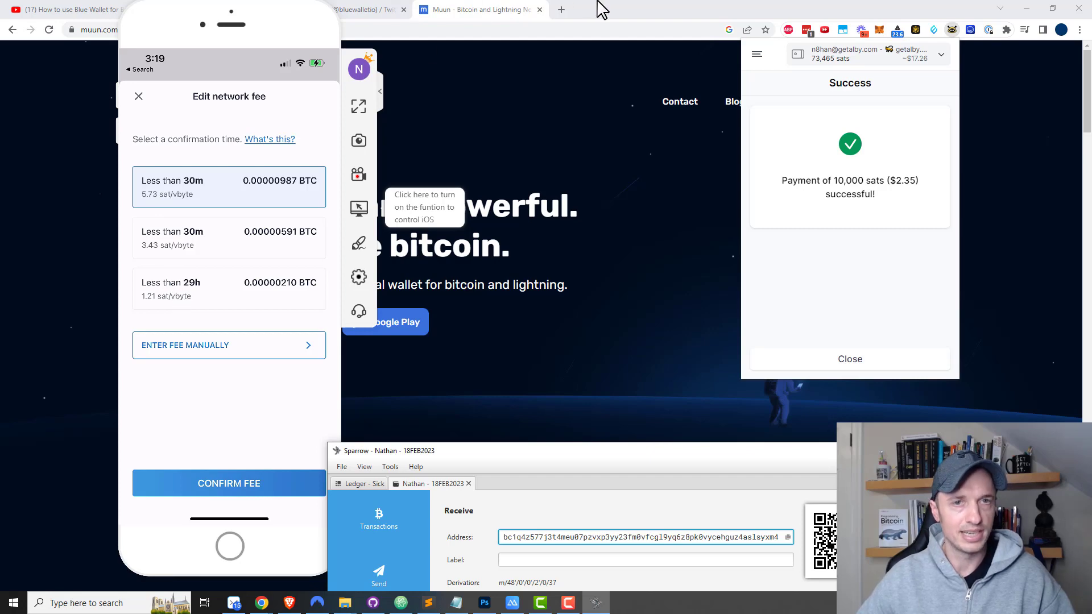
left_click(563, 10)
- Load mempool.space to check current fee rates, with low priority at 1 sat/vB
type("mem")
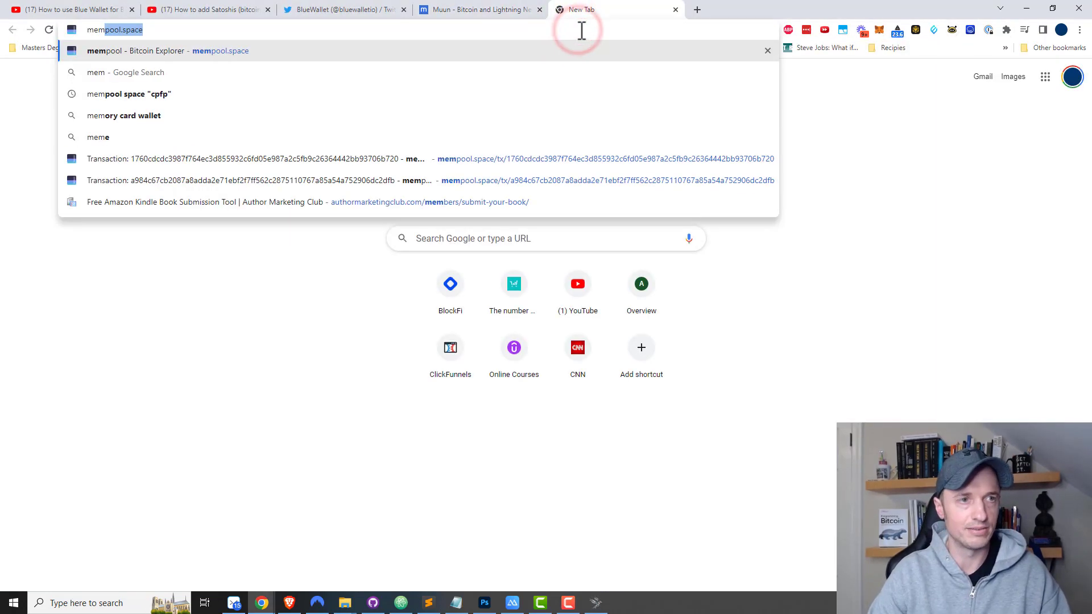
key("Return")
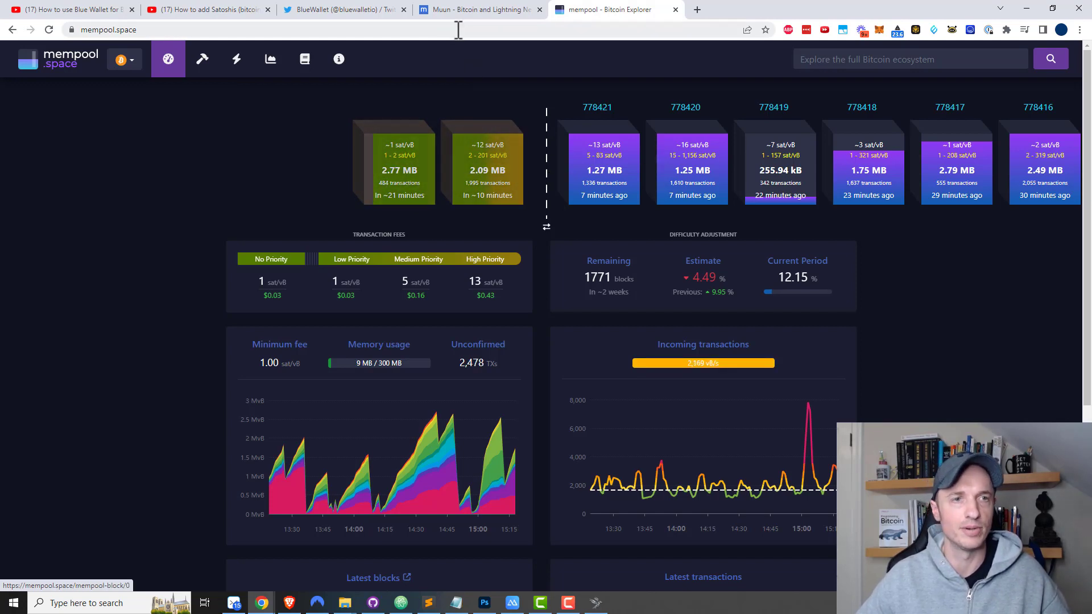
- Enter a manual fee of 1 sat/vbyte (172 SAT) and send the 10,000 SAT payment
left_click(520, 601)
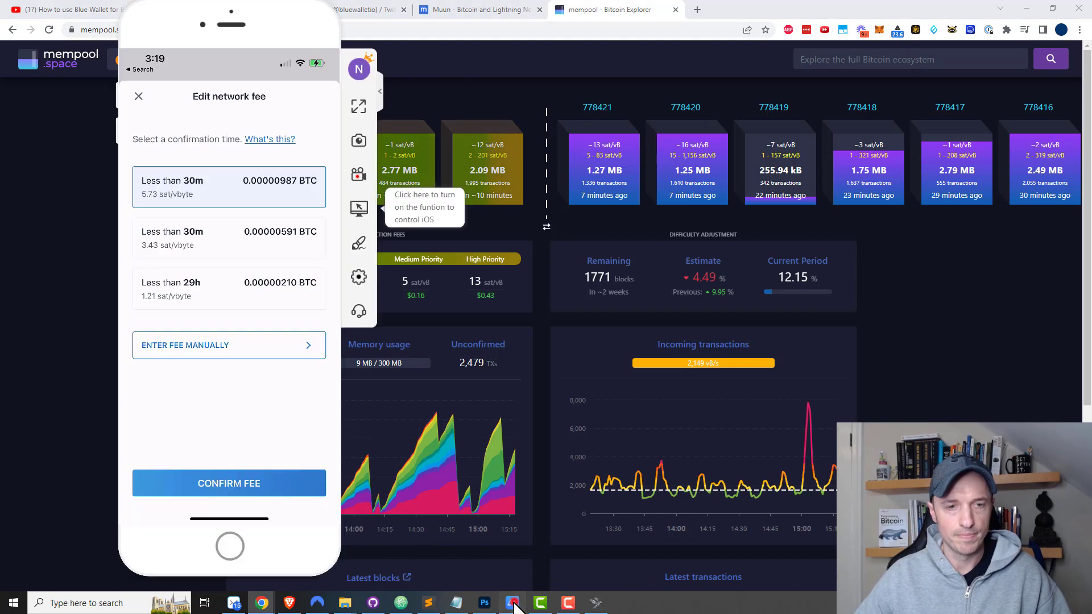
left_click(219, 353)
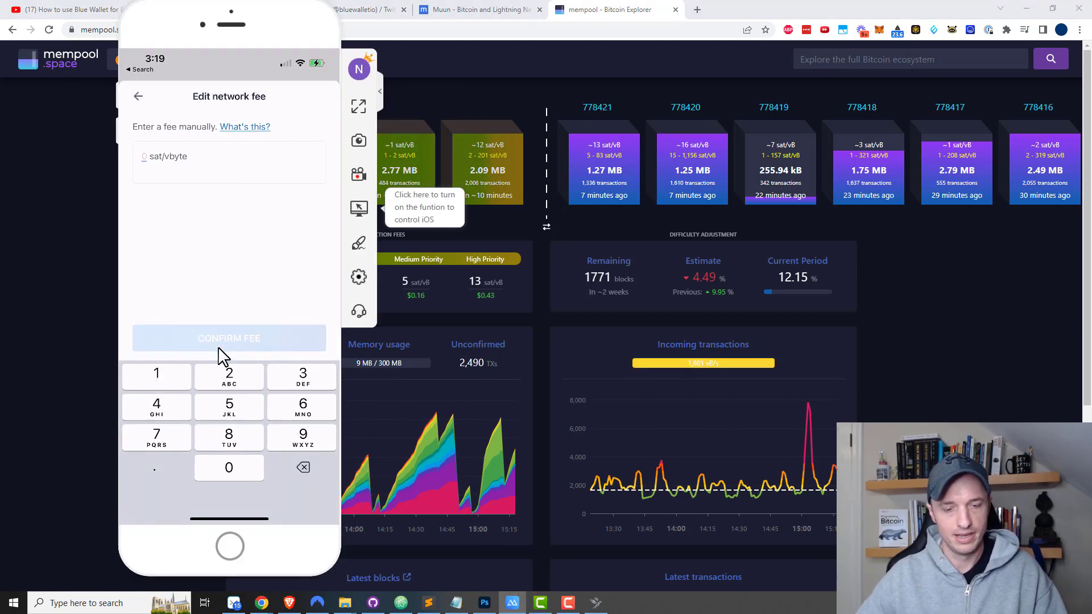
type("1")
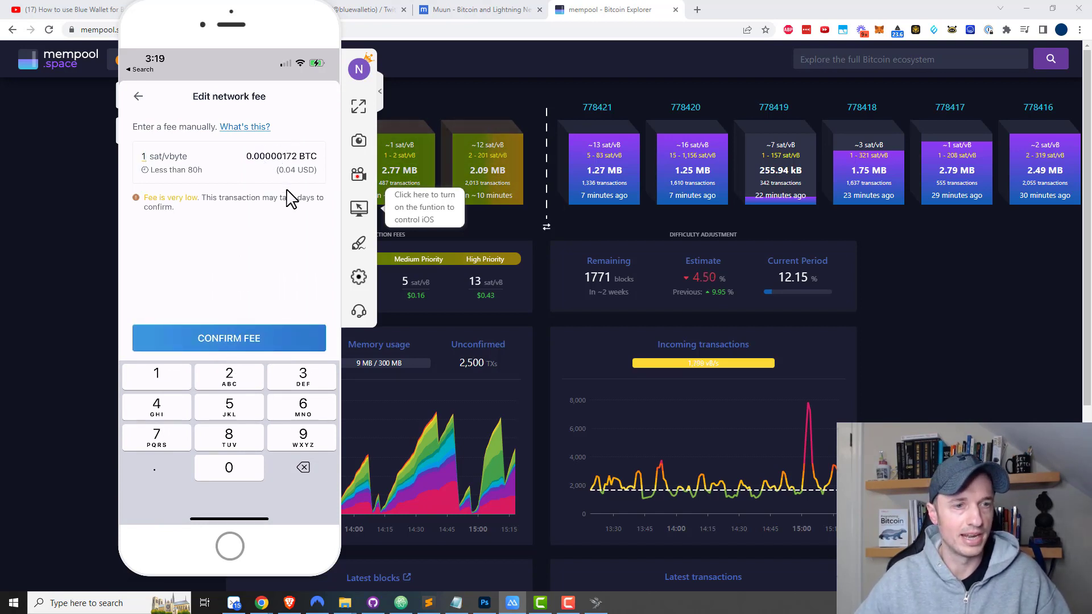
left_click(234, 336)
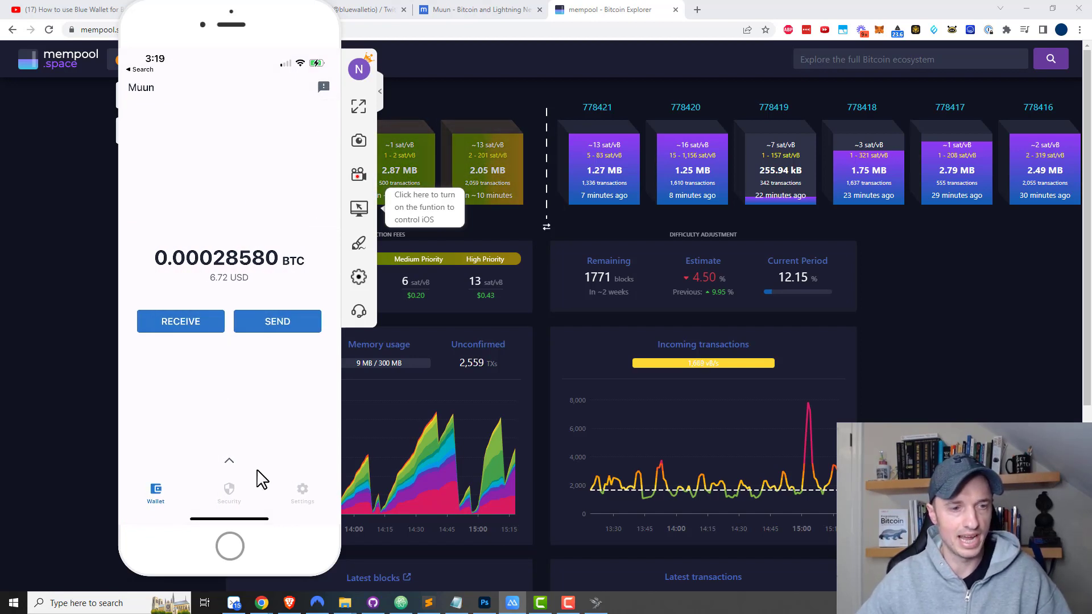
- Open the Return onchain transaction and view it as Unconfirmed on mempool.space
left_click(232, 462)
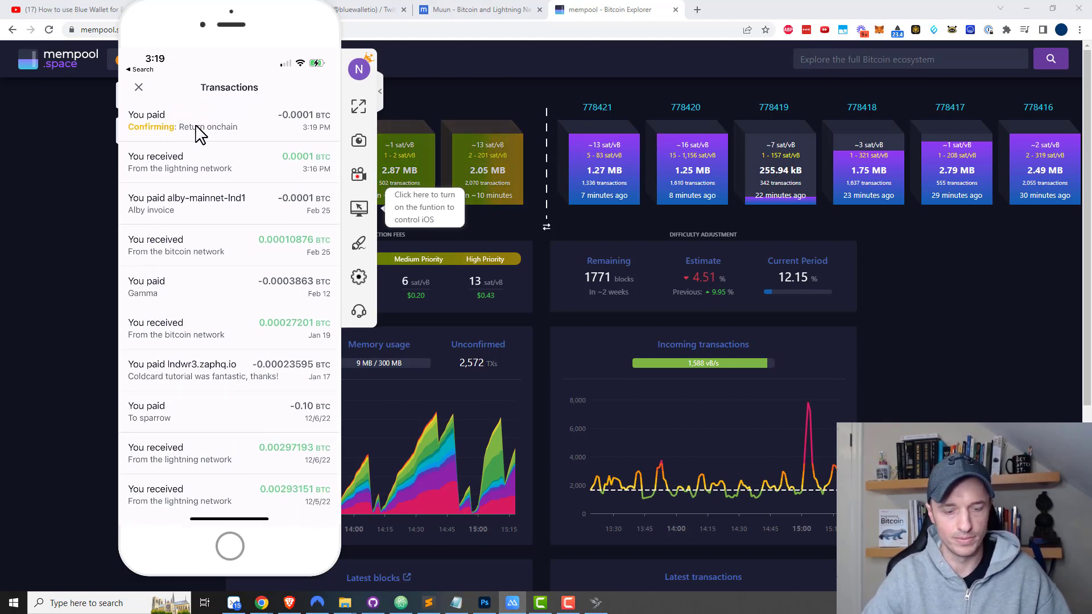
left_click(199, 131)
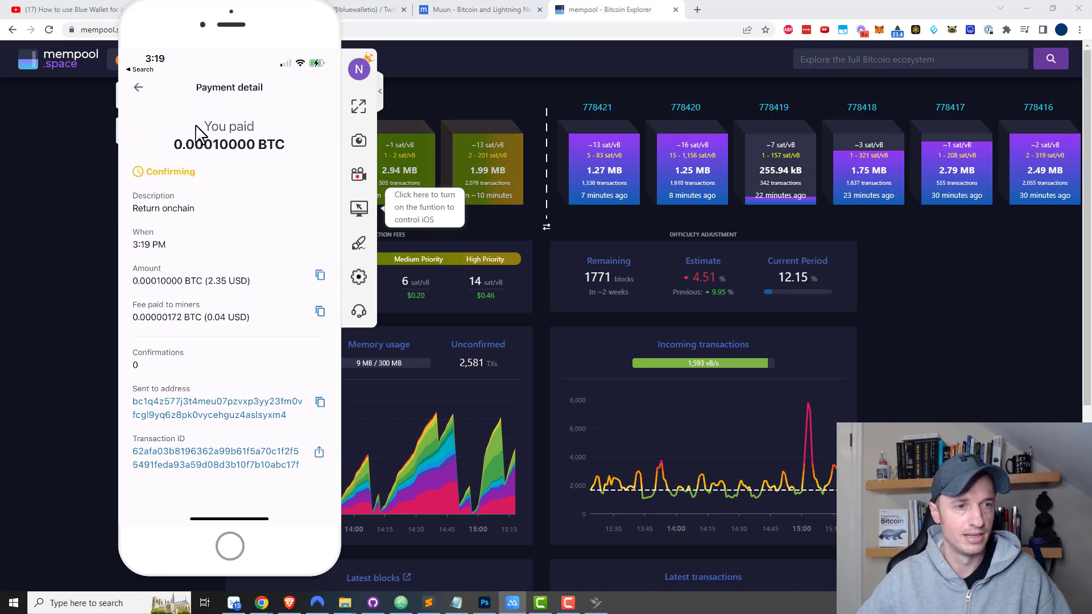
left_click(193, 460)
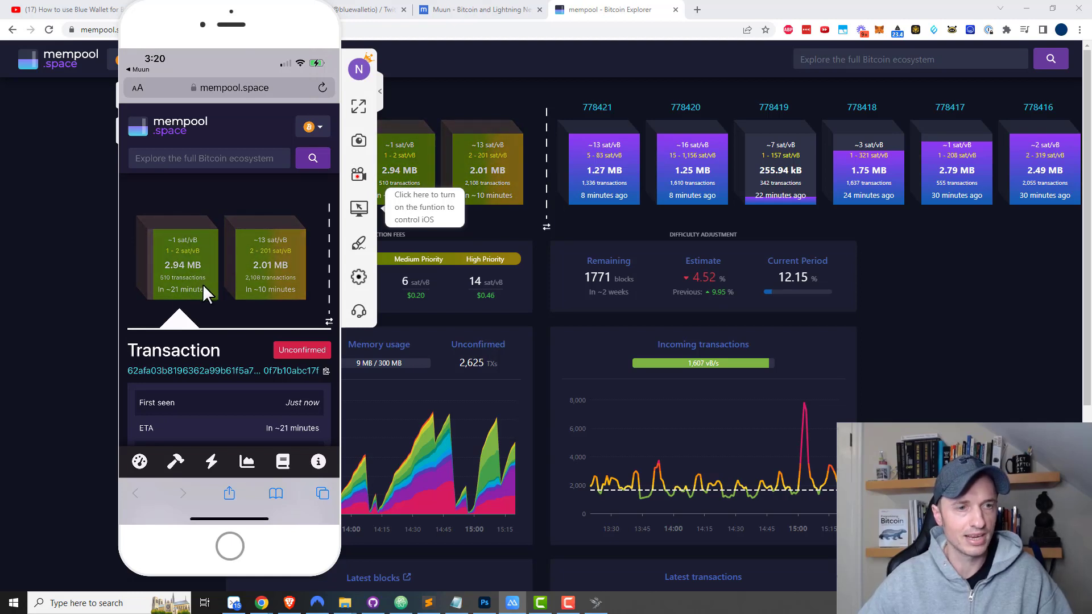
- Move the phone mirror window aside to reveal the unconfirmed transaction's 172 sat fee and ~21-minute ETA
left_click_drag(306, 40, 245, 39)
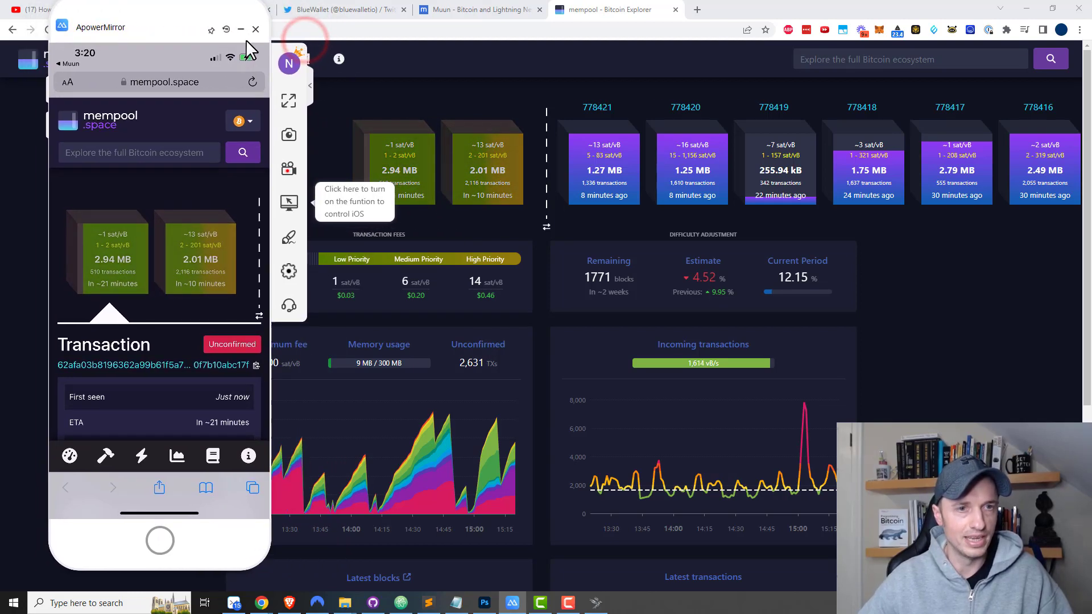